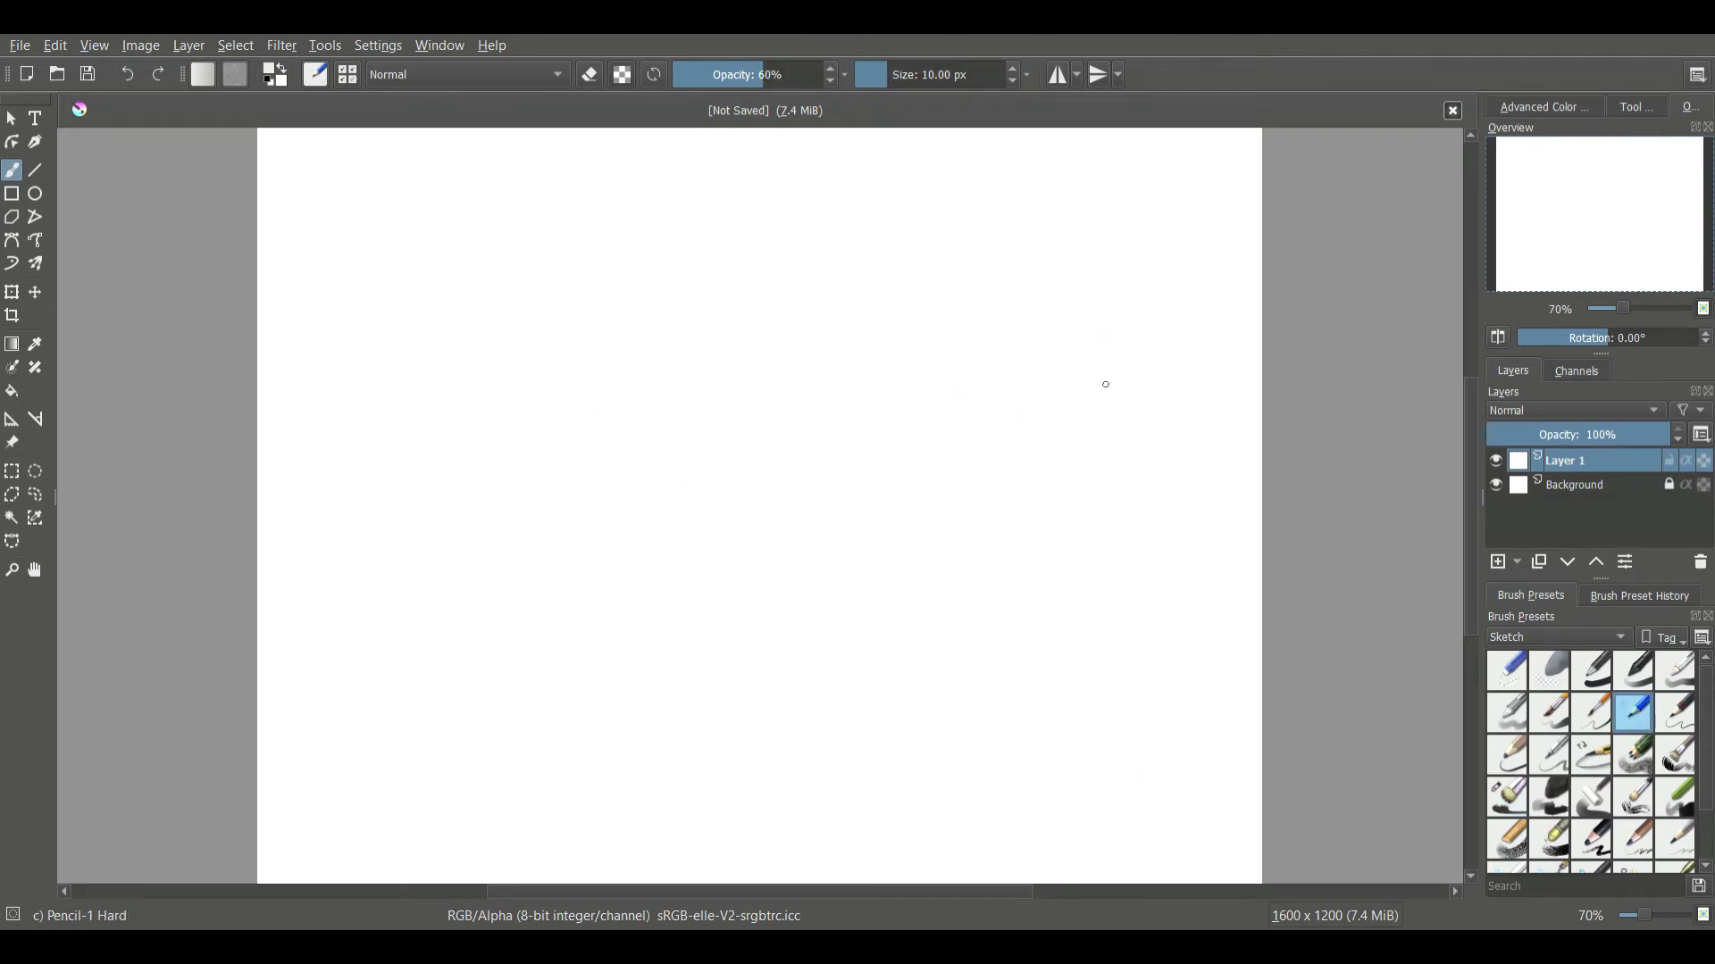
# Step: Sketch faint pencil marks on Layer 1 at full opacity and add Layer 2 above it
pyautogui.press('o')
pyautogui.press('o')
pyautogui.press('o')
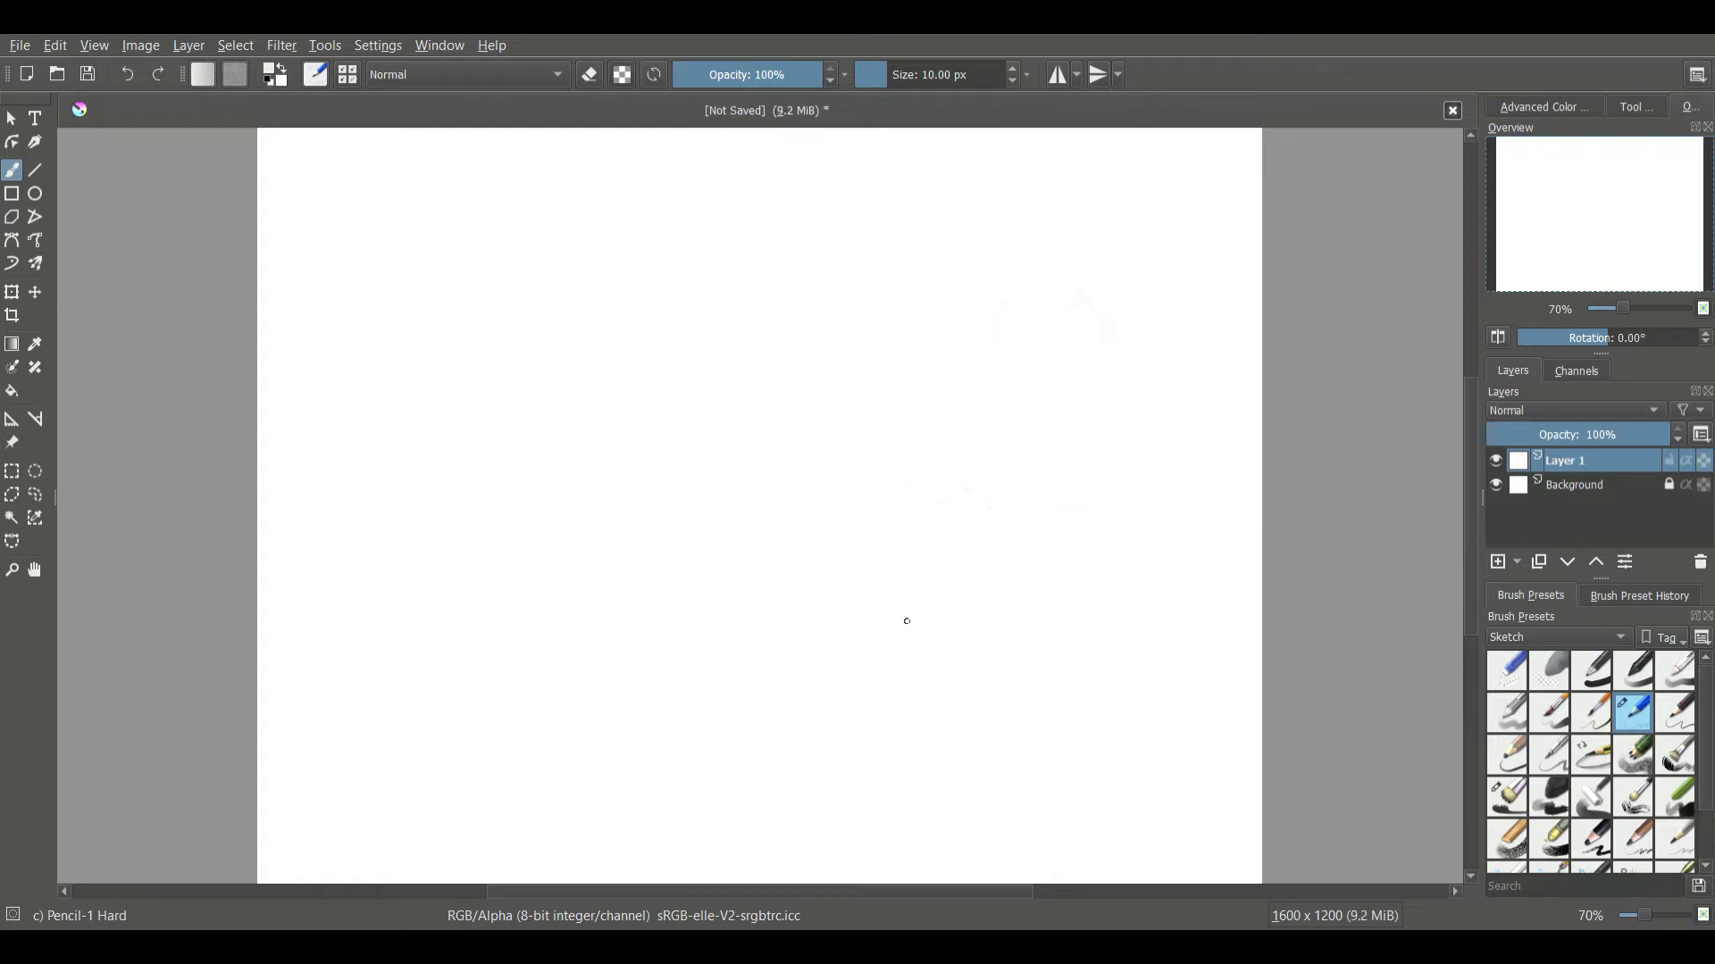
pyautogui.moveTo(1068, 563); pyautogui.dragTo(1068, 650)
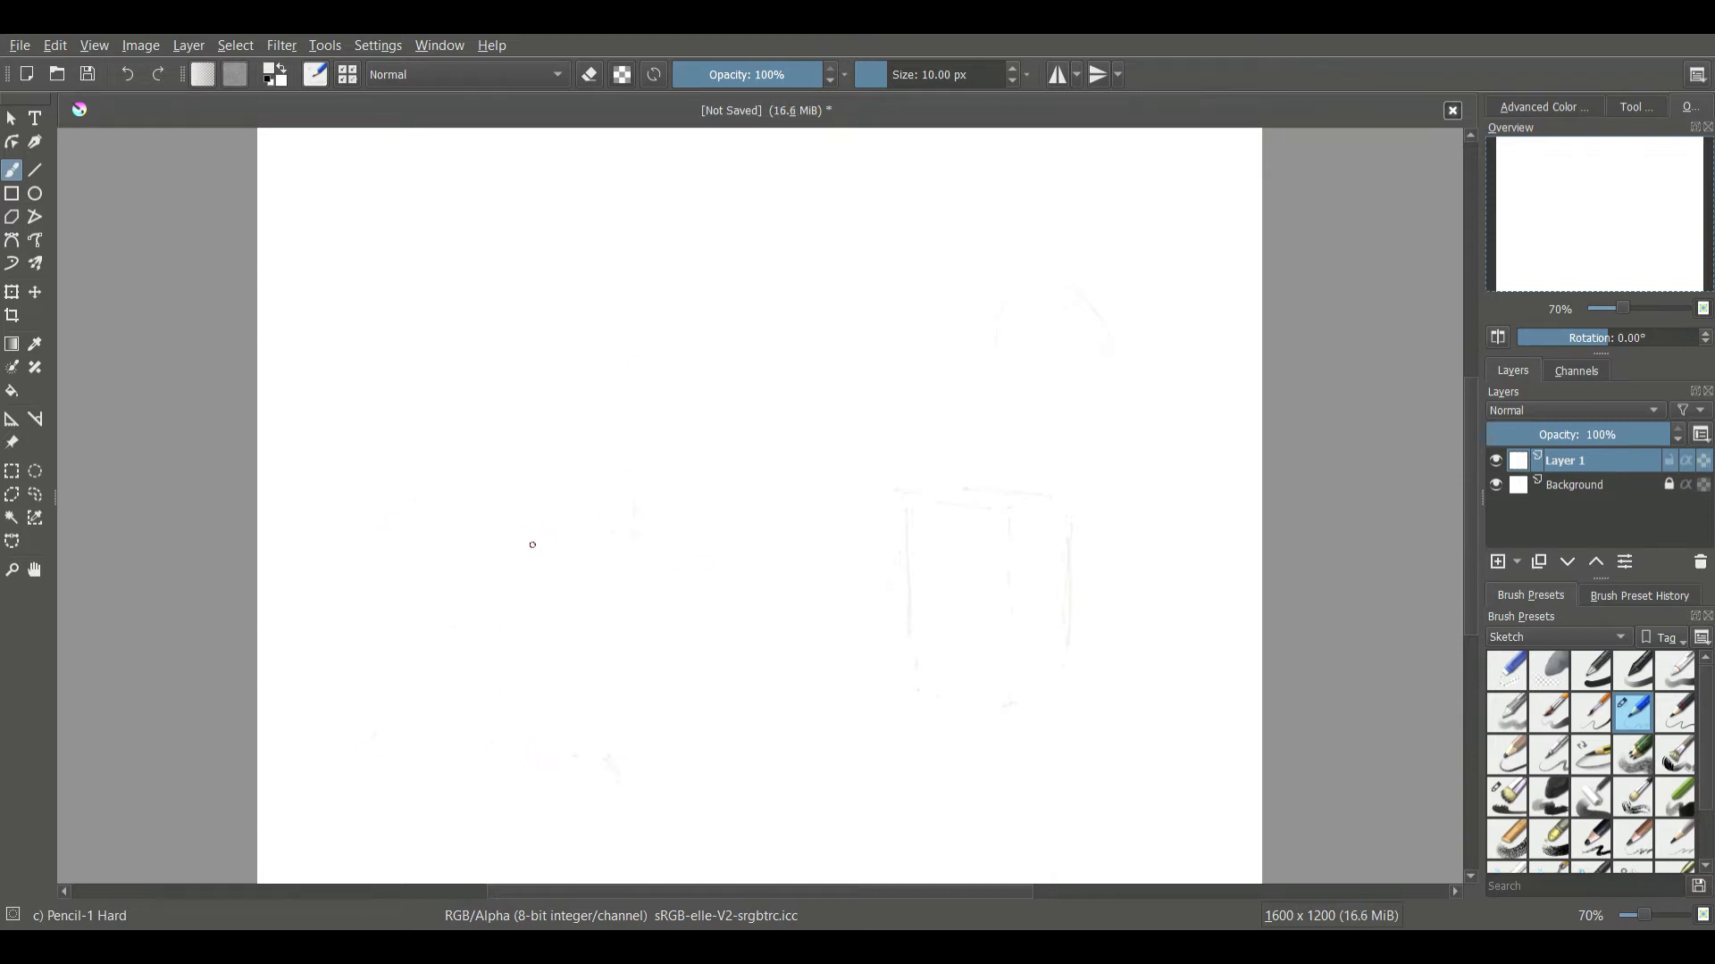
pyautogui.click(1497, 562)
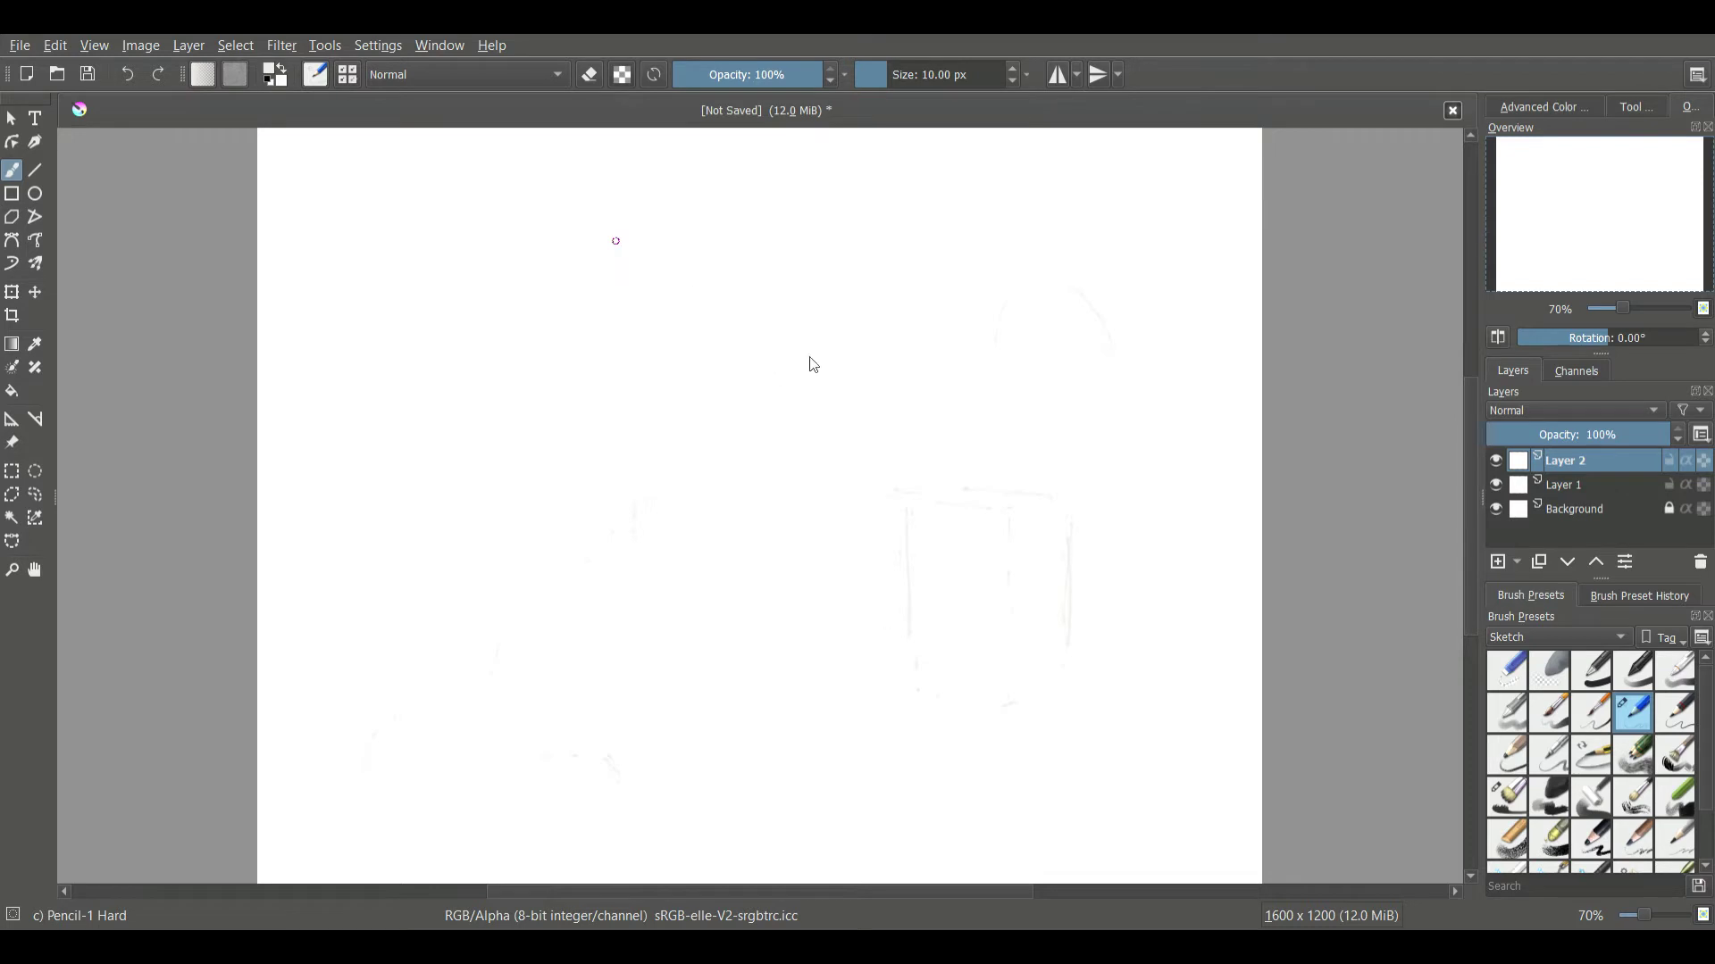
# Step: Outline the brown trunk and a branch with Charcoal Rock Soft, redoing the first stroke
pyautogui.click(1549, 797)
pyautogui.moveTo(409, 499); pyautogui.dragTo(463, 590)
pyautogui.hotkey('ctrl', 'z')
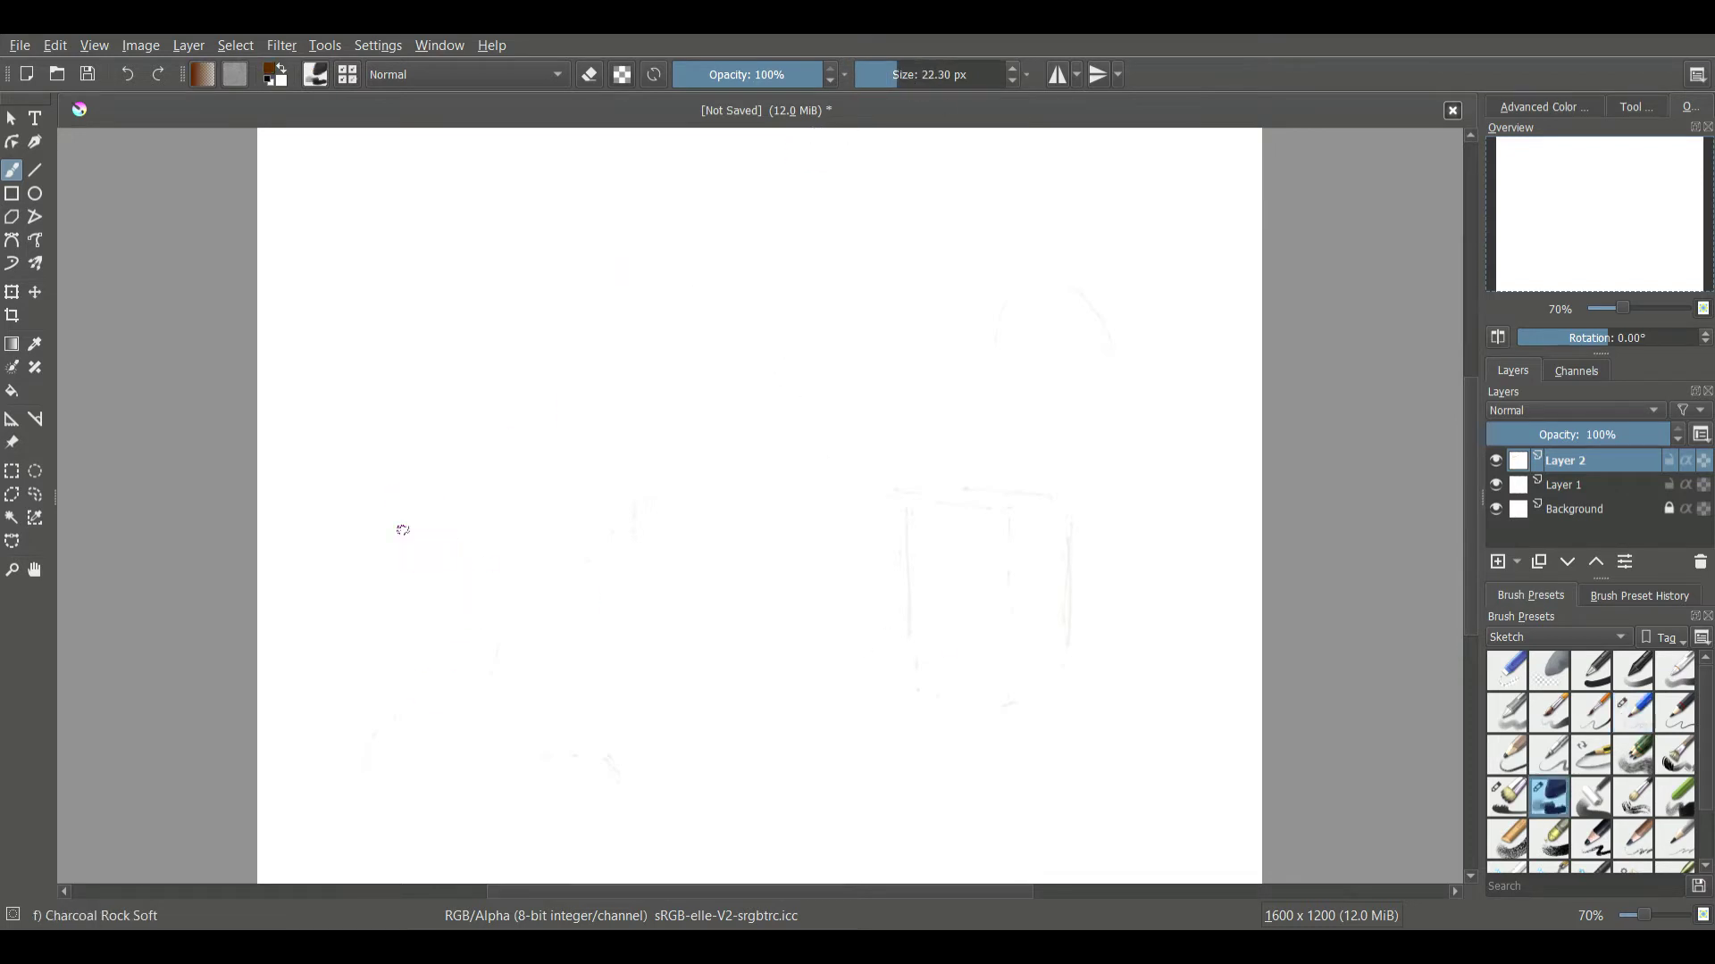
pyautogui.moveTo(405, 502)
pyautogui.mouseDown()
pyautogui.moveTo(453, 586)
pyautogui.moveTo(375, 737)
pyautogui.mouseUp()
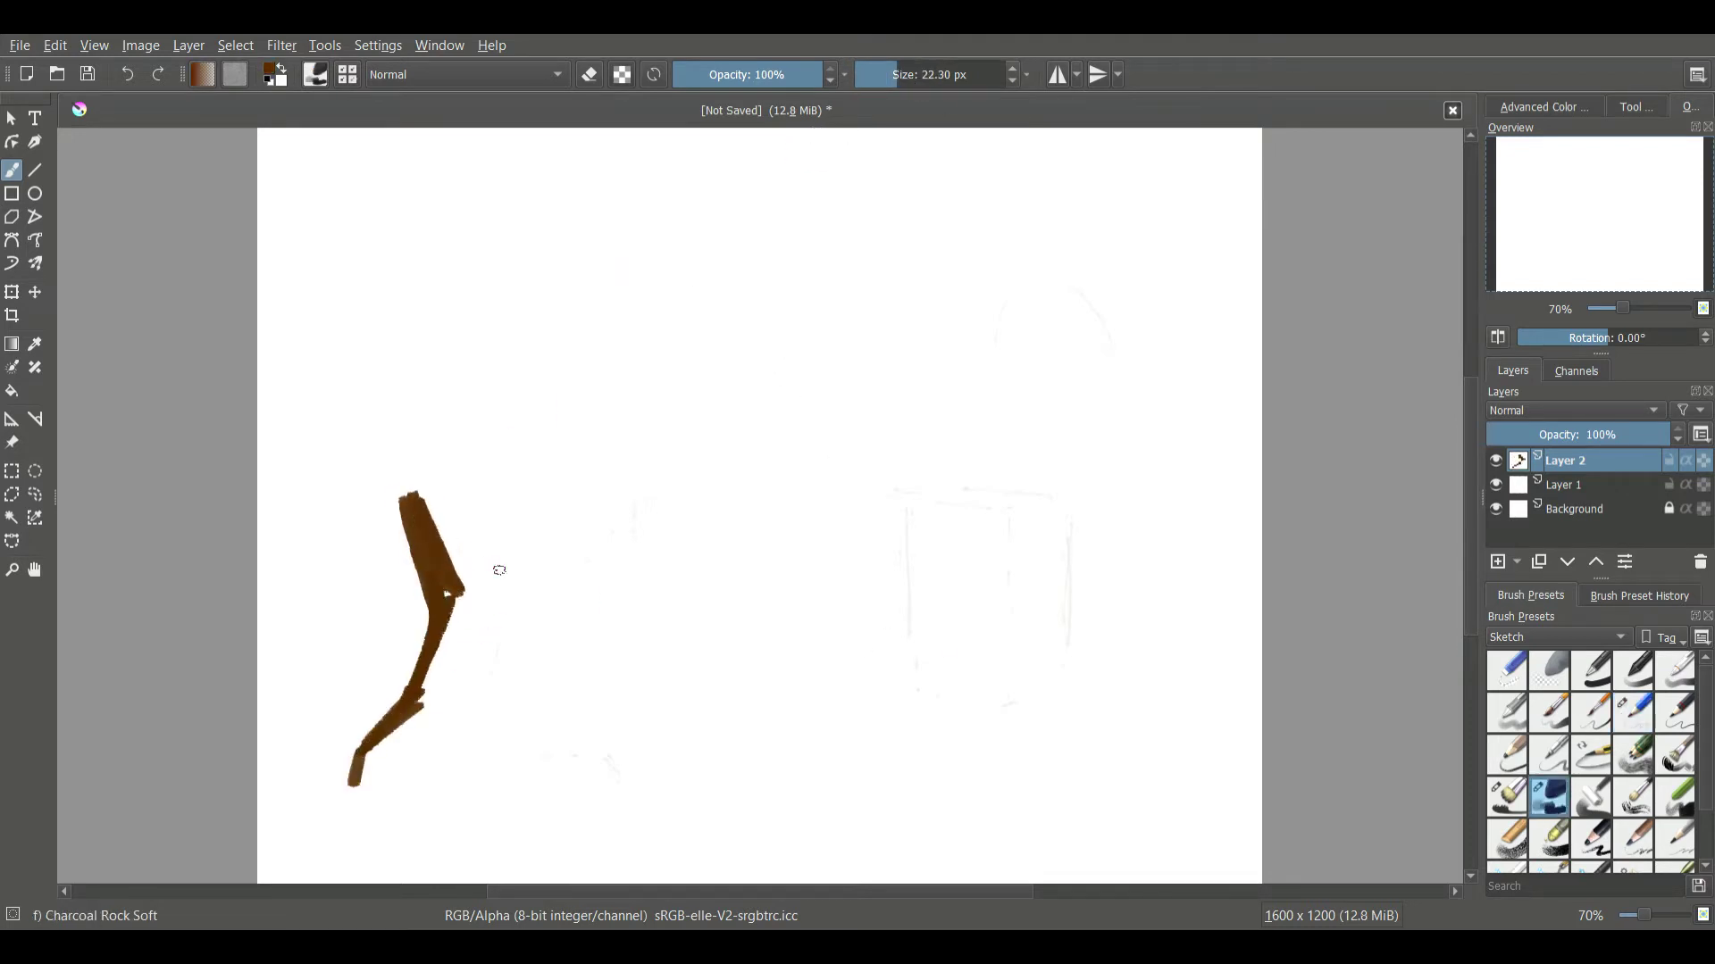
pyautogui.moveTo(500, 584)
pyautogui.mouseDown()
pyautogui.moveTo(482, 697)
pyautogui.moveTo(628, 774)
pyautogui.moveTo(638, 513)
pyautogui.mouseUp()
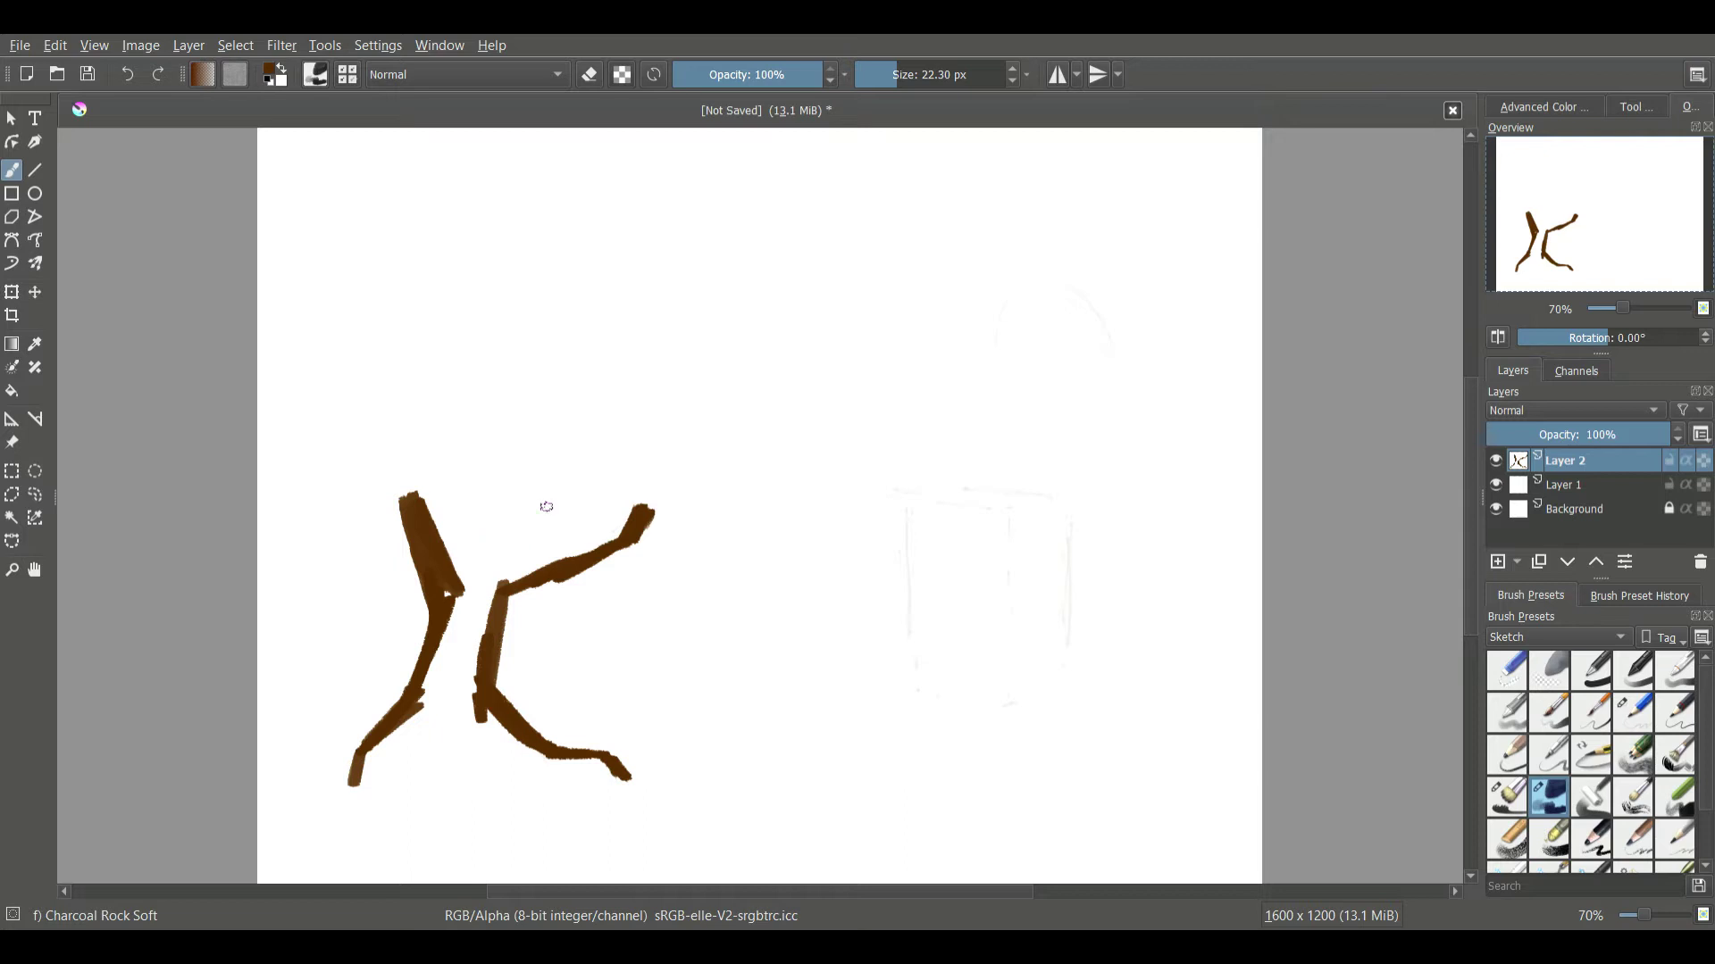
# Step: Thicken the branch, fill the trunk and roots with a larger brush, and add green foliage on top
pyautogui.moveTo(555, 510)
pyautogui.mouseDown()
pyautogui.moveTo(499, 551)
pyautogui.moveTo(630, 510)
pyautogui.moveTo(469, 617)
pyautogui.mouseUp()
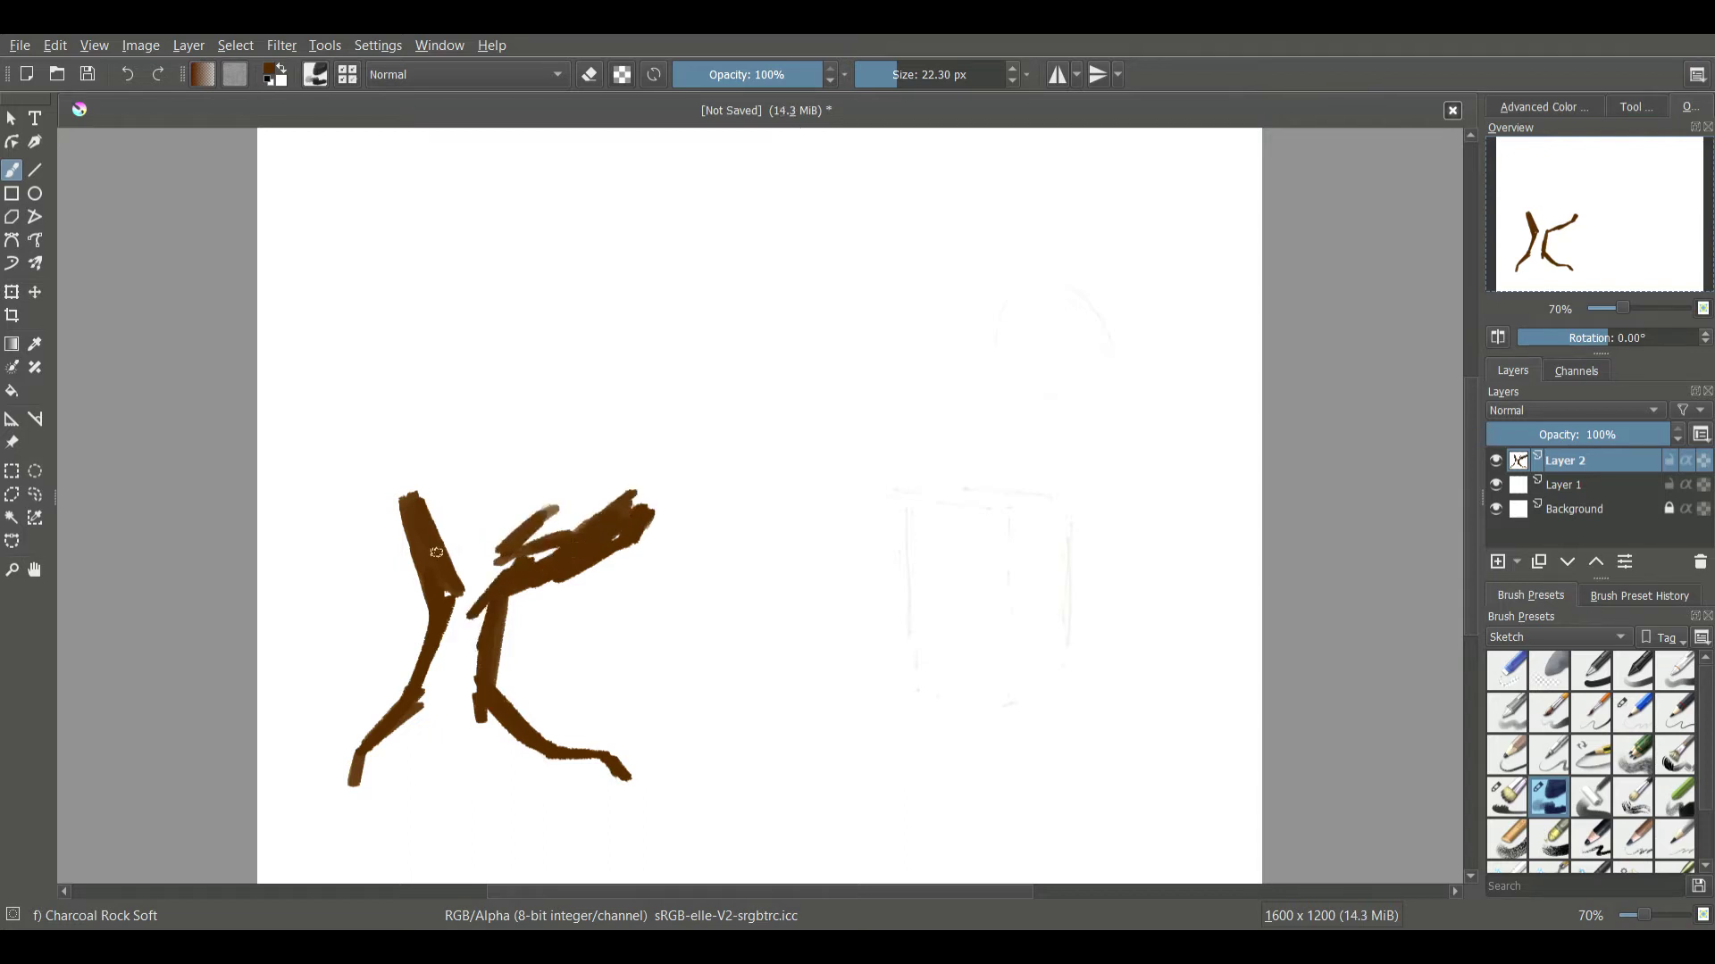
pyautogui.moveTo(462, 528); pyautogui.dragTo(451, 592)
pyautogui.press(']')
pyautogui.press(']')
pyautogui.press(']')
pyautogui.moveTo(371, 678)
pyautogui.mouseDown()
pyautogui.moveTo(447, 670)
pyautogui.moveTo(460, 707)
pyautogui.moveTo(443, 719)
pyautogui.moveTo(471, 590)
pyautogui.mouseUp()
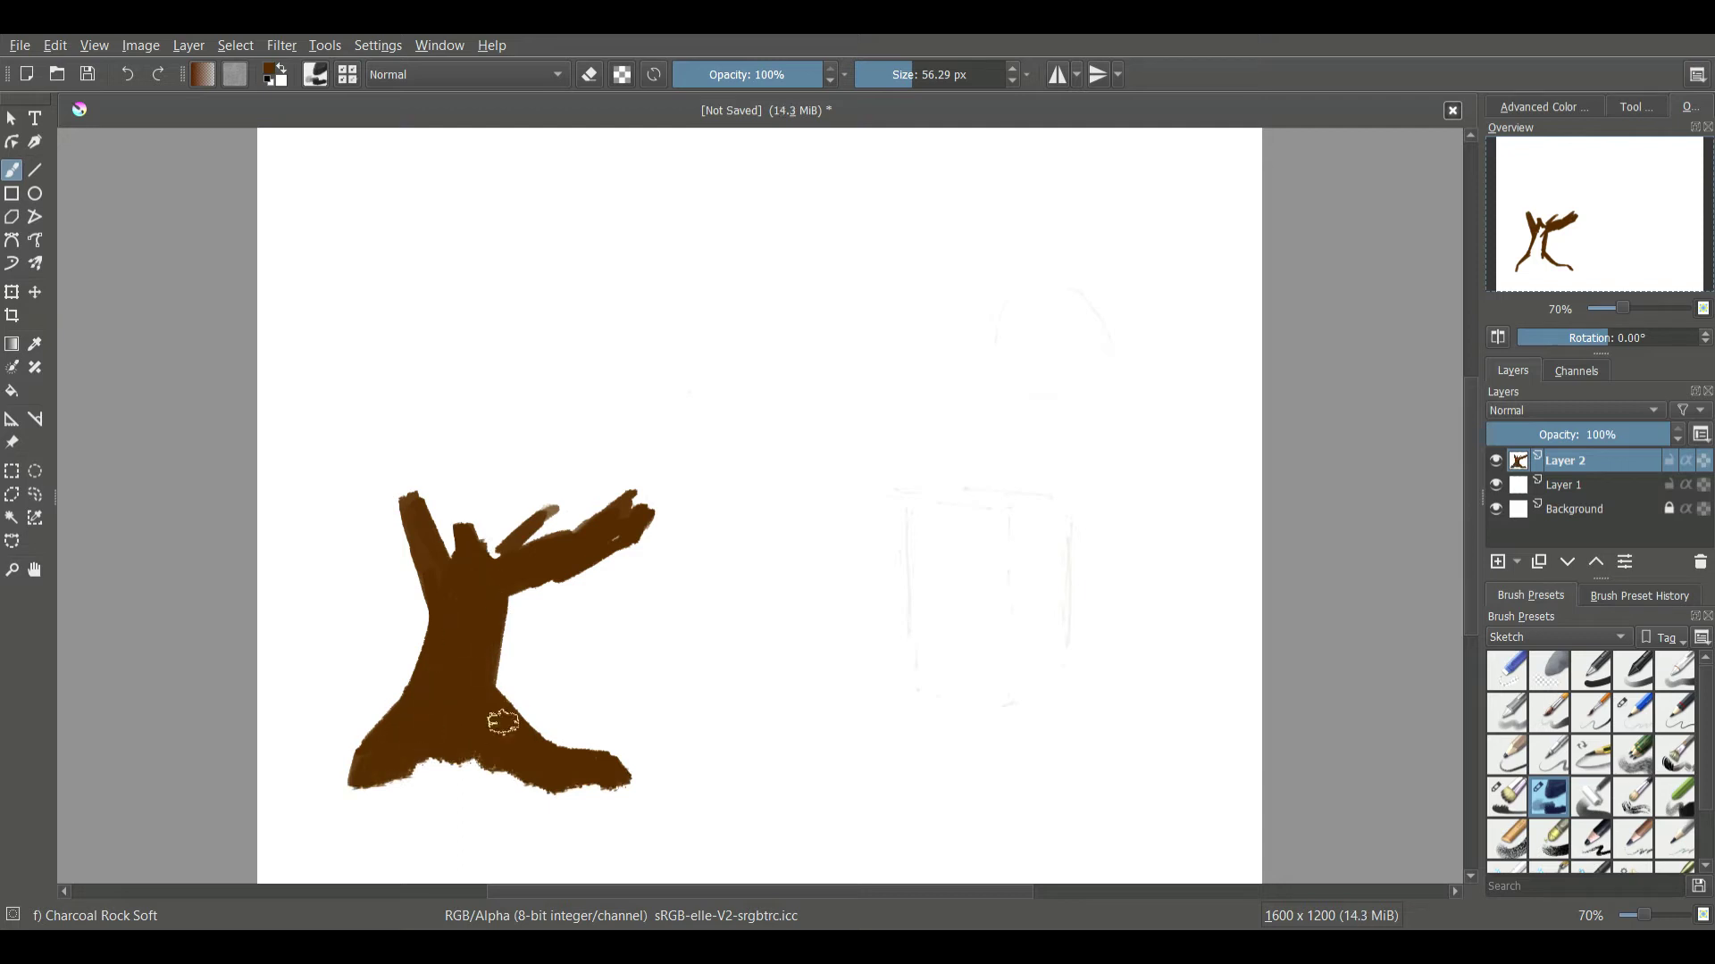
pyautogui.moveTo(342, 469)
pyautogui.mouseDown()
pyautogui.moveTo(365, 489)
pyautogui.moveTo(443, 461)
pyautogui.moveTo(635, 483)
pyautogui.moveTo(629, 563)
pyautogui.moveTo(763, 510)
pyautogui.mouseUp()
# Step: Widen the green canopy and add olive-brown tones along its left and top-left edges
pyautogui.moveTo(670, 368); pyautogui.dragTo(730, 443)
pyautogui.moveTo(288, 402)
pyautogui.mouseDown()
pyautogui.moveTo(328, 455)
pyautogui.moveTo(447, 317)
pyautogui.moveTo(509, 403)
pyautogui.moveTo(617, 375)
pyautogui.moveTo(389, 537)
pyautogui.mouseUp()
pyautogui.click(1506, 670)
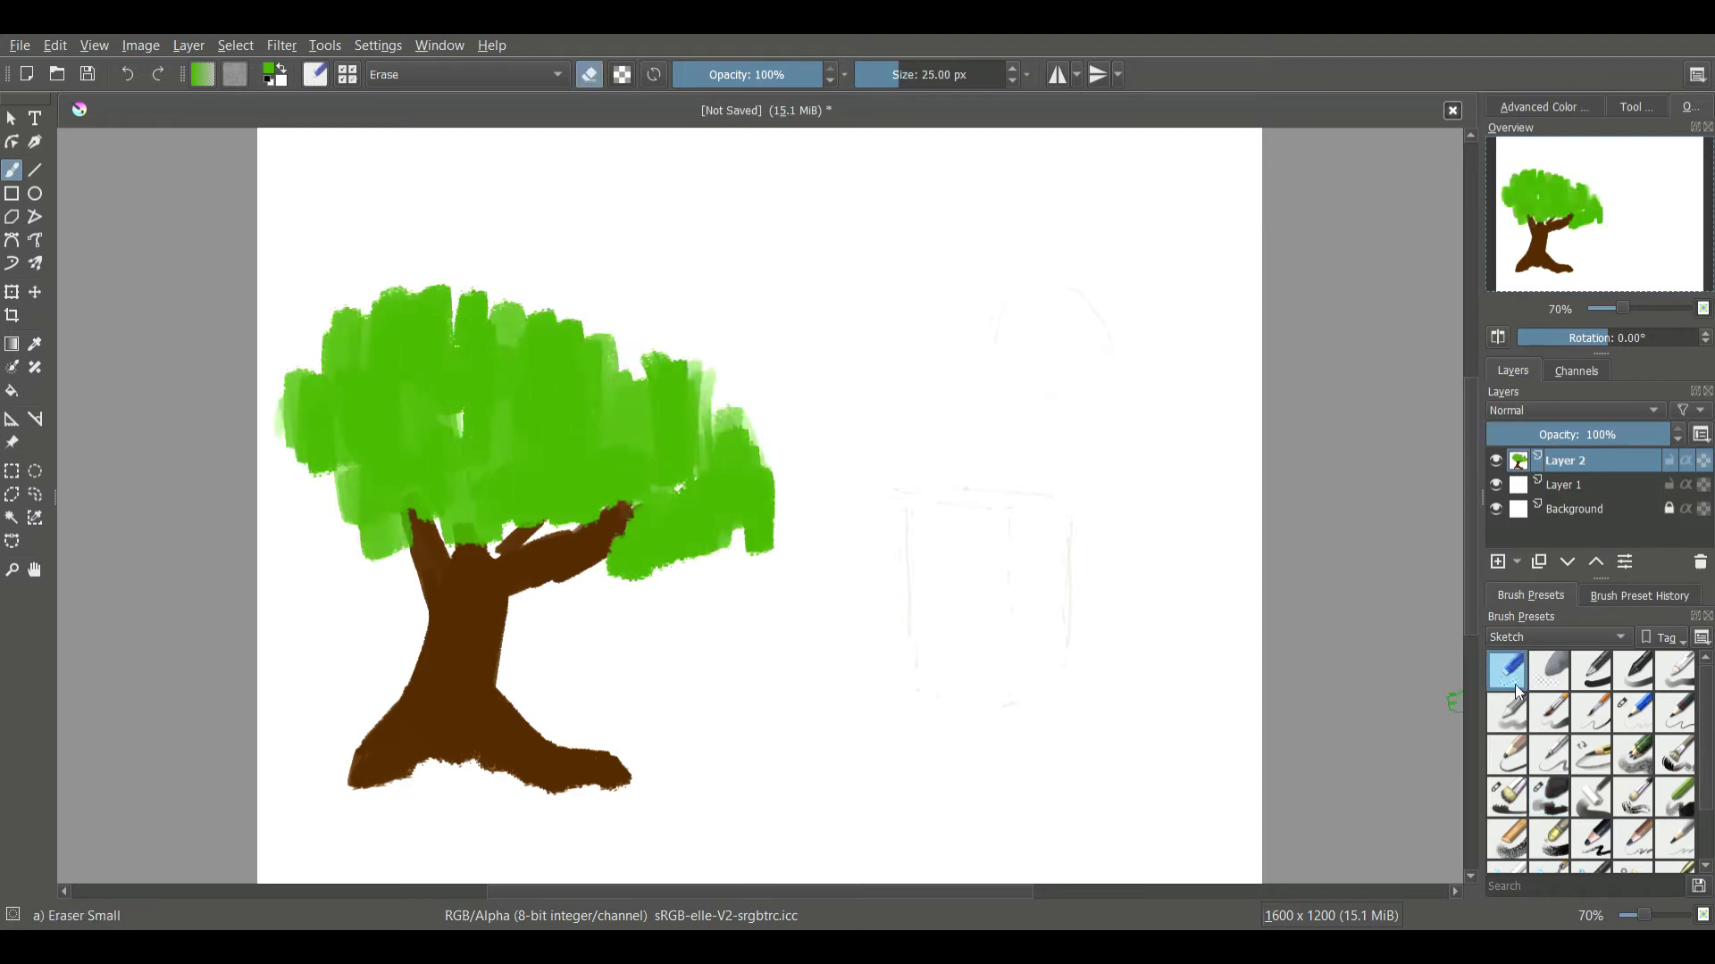
pyautogui.click(1552, 797)
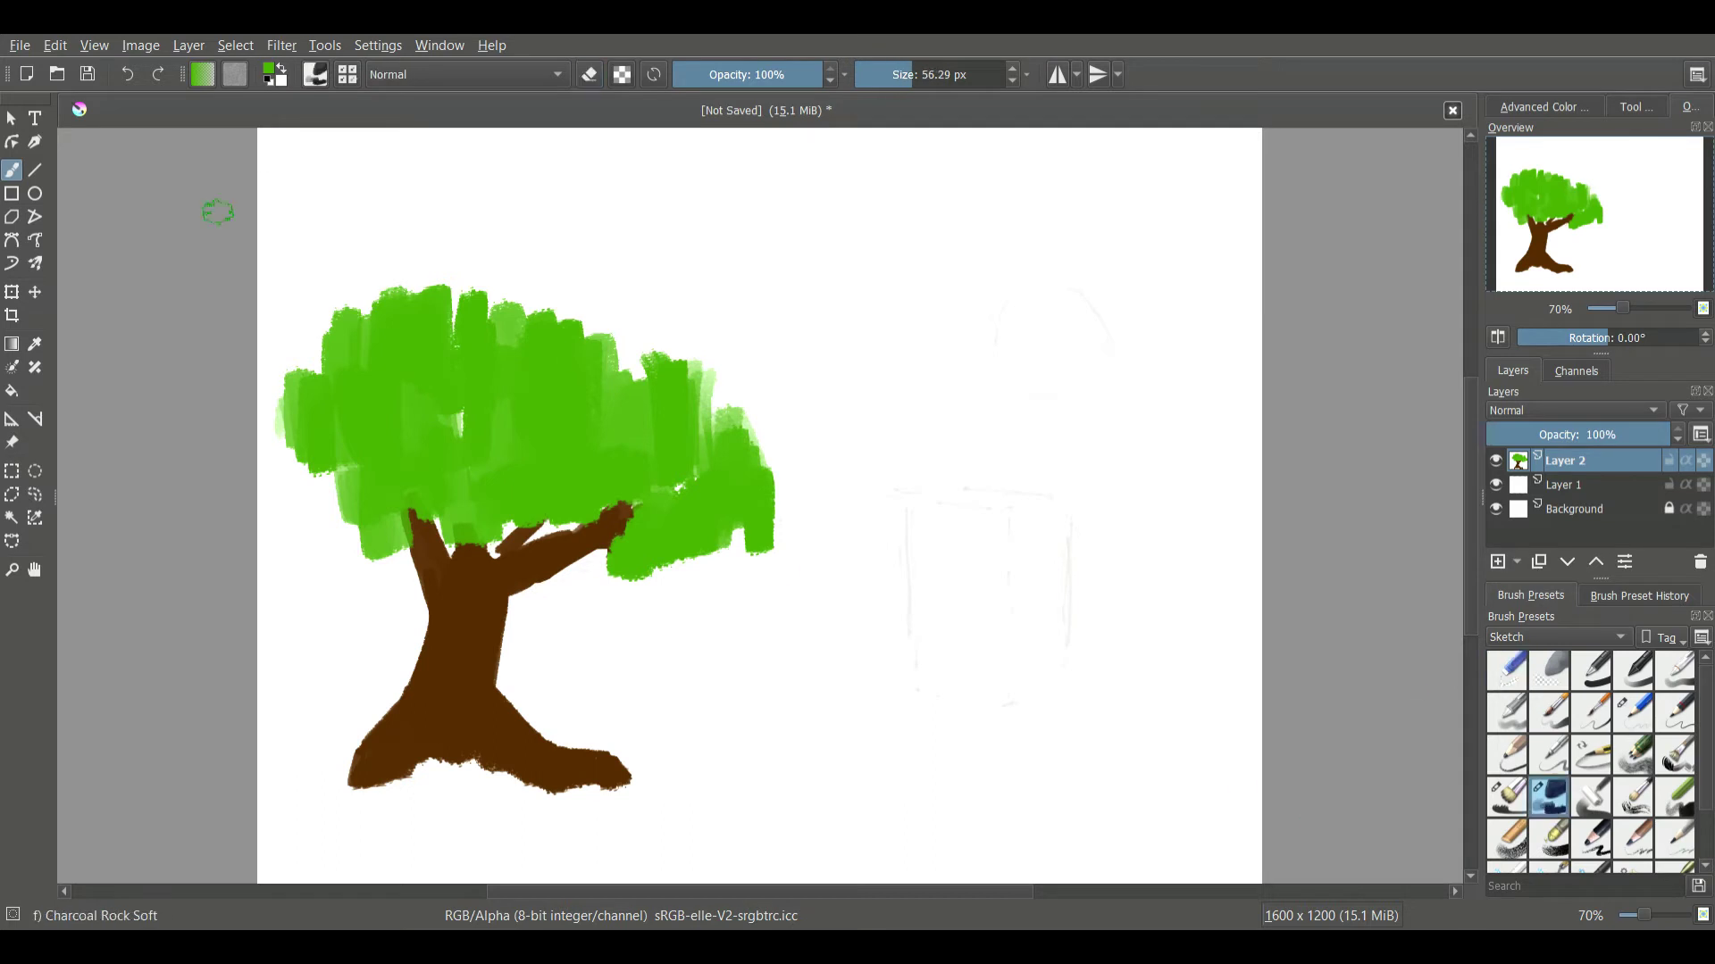
pyautogui.moveTo(335, 410)
pyautogui.mouseDown()
pyautogui.moveTo(416, 442)
pyautogui.moveTo(386, 408)
pyautogui.mouseUp()
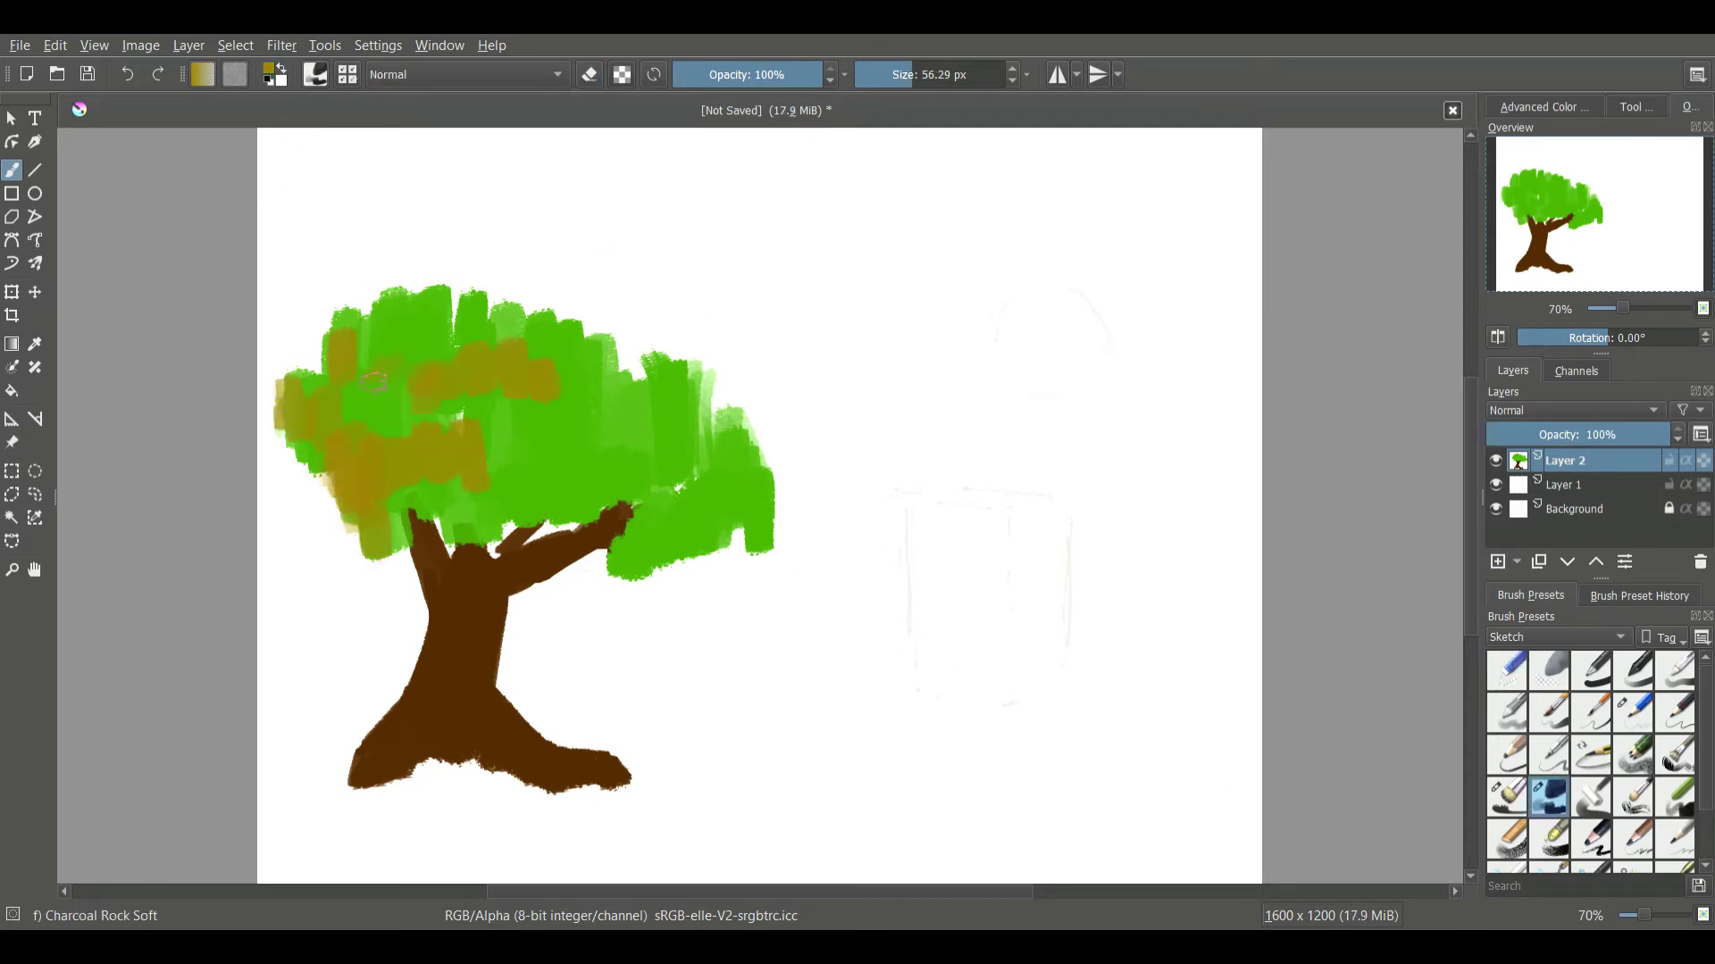
pyautogui.moveTo(453, 299); pyautogui.dragTo(322, 403)
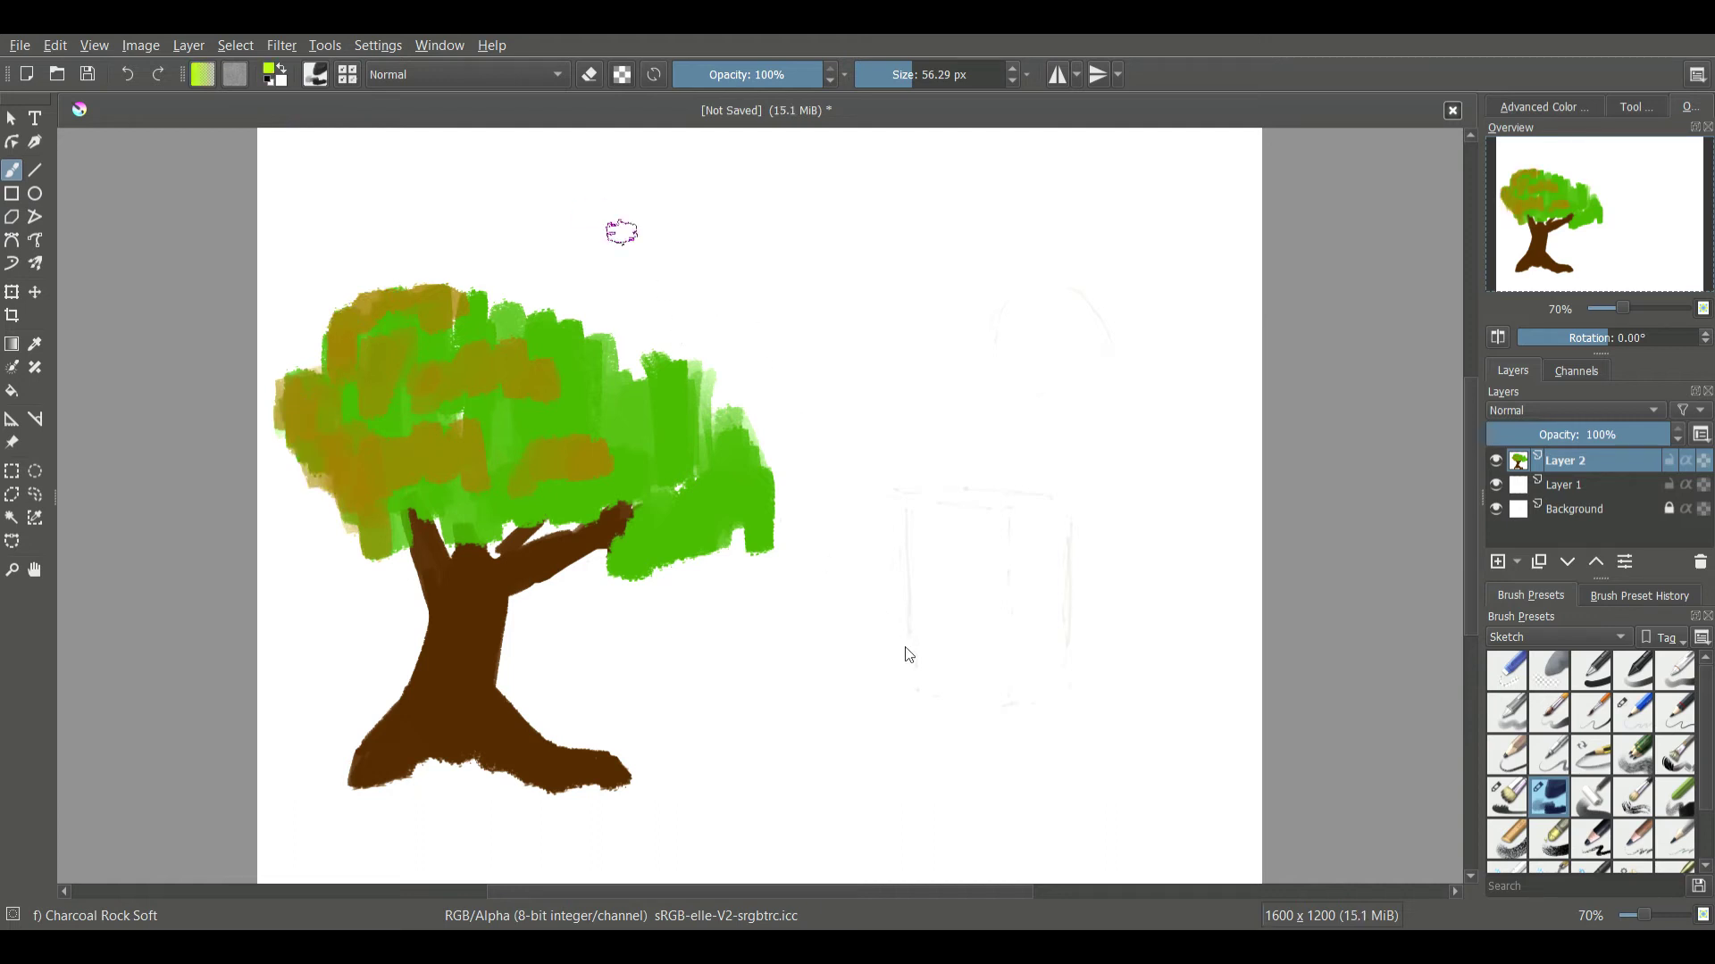
# Step: Add yellow-green highlights across the canopy's top, middle, right and left with a smaller brush
pyautogui.press('[')
pyautogui.moveTo(555, 389); pyautogui.dragTo(455, 355)
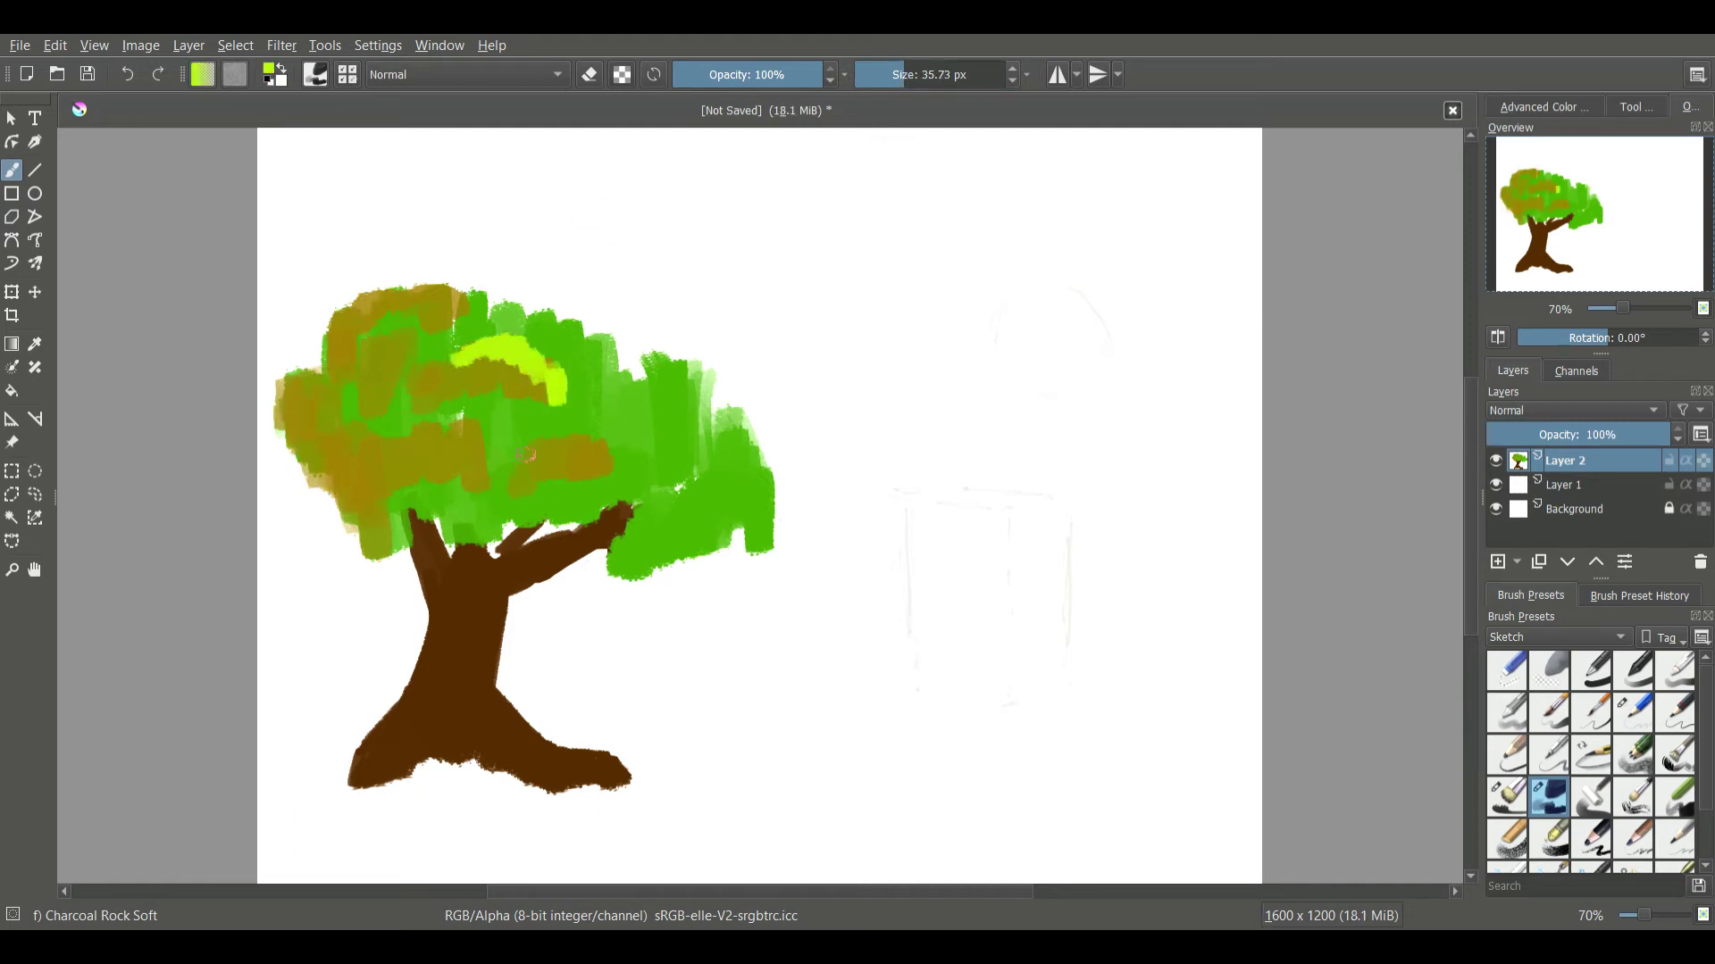
pyautogui.moveTo(536, 435); pyautogui.dragTo(609, 456)
pyautogui.moveTo(603, 362)
pyautogui.mouseDown()
pyautogui.moveTo(736, 443)
pyautogui.moveTo(751, 502)
pyautogui.mouseUp()
pyautogui.moveTo(696, 439); pyautogui.dragTo(764, 529)
pyautogui.moveTo(382, 289)
pyautogui.mouseDown()
pyautogui.moveTo(462, 301)
pyautogui.moveTo(375, 394)
pyautogui.moveTo(466, 426)
pyautogui.mouseUp()
pyautogui.moveTo(305, 439); pyautogui.dragTo(354, 462)
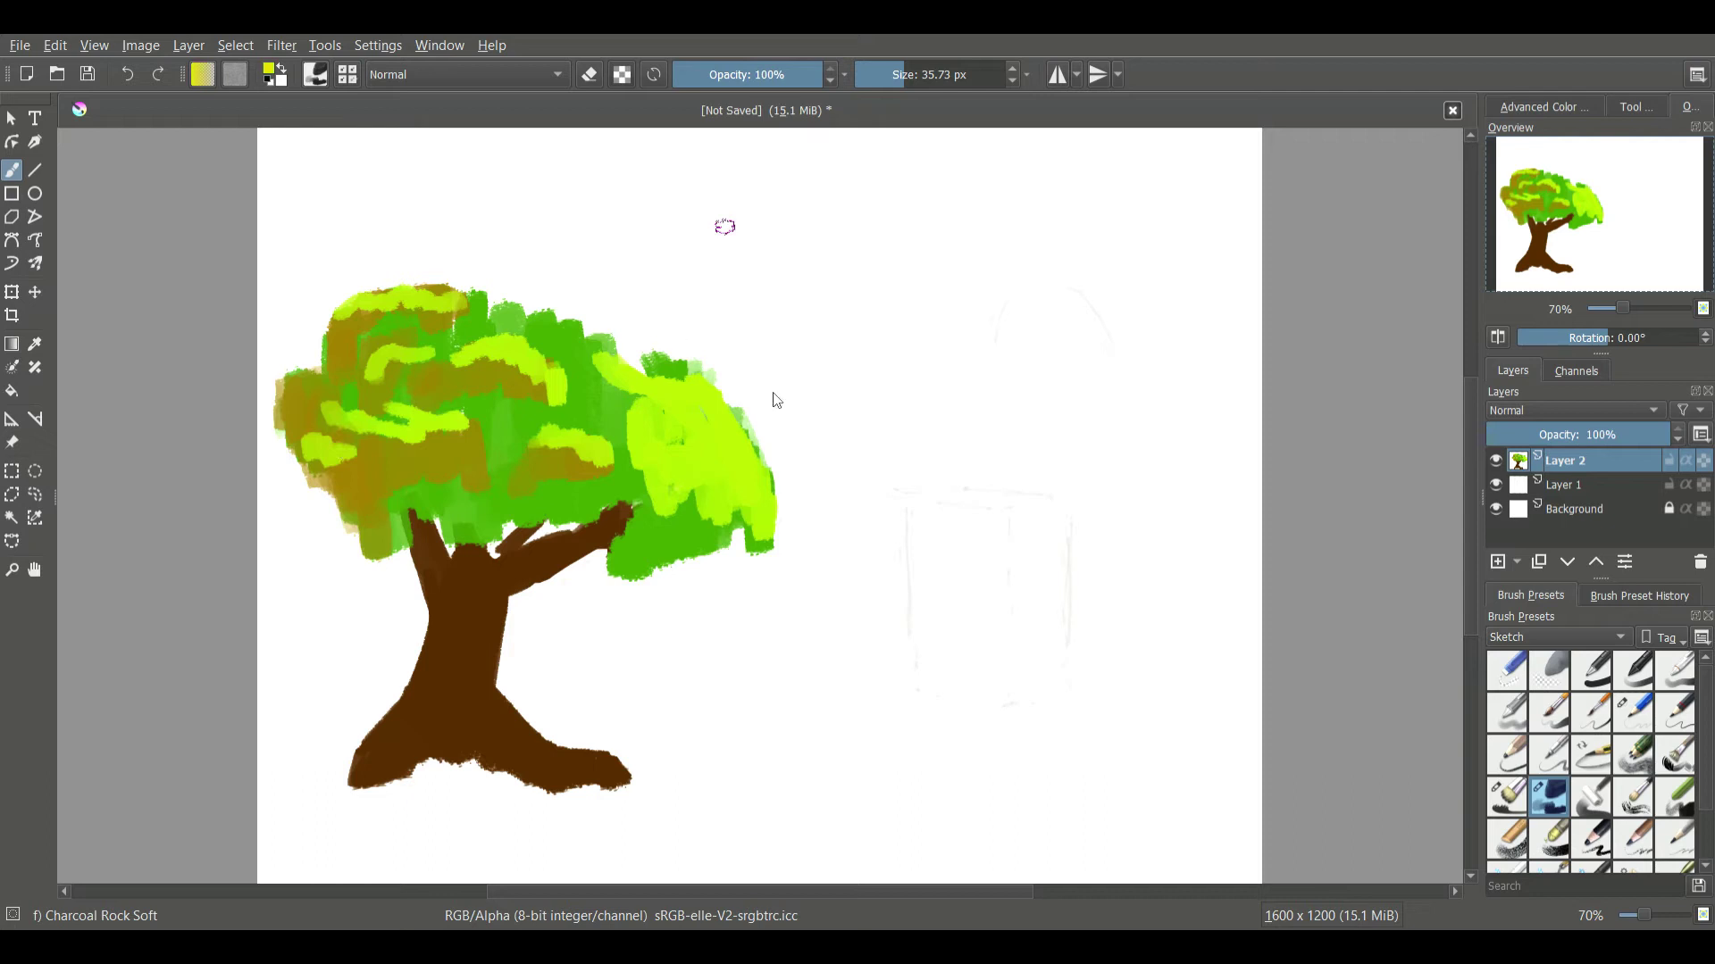
pyautogui.scroll(2, 321, 710)
# Step: Outline a pale yellow highlight down the trunk's right side to the root, then fill it
pyautogui.press('[')
pyautogui.press('[')
pyautogui.press('[')
pyautogui.moveTo(933, 329)
pyautogui.mouseDown()
pyautogui.moveTo(642, 476)
pyautogui.moveTo(651, 516)
pyautogui.moveTo(589, 710)
pyautogui.moveTo(745, 778)
pyautogui.mouseUp()
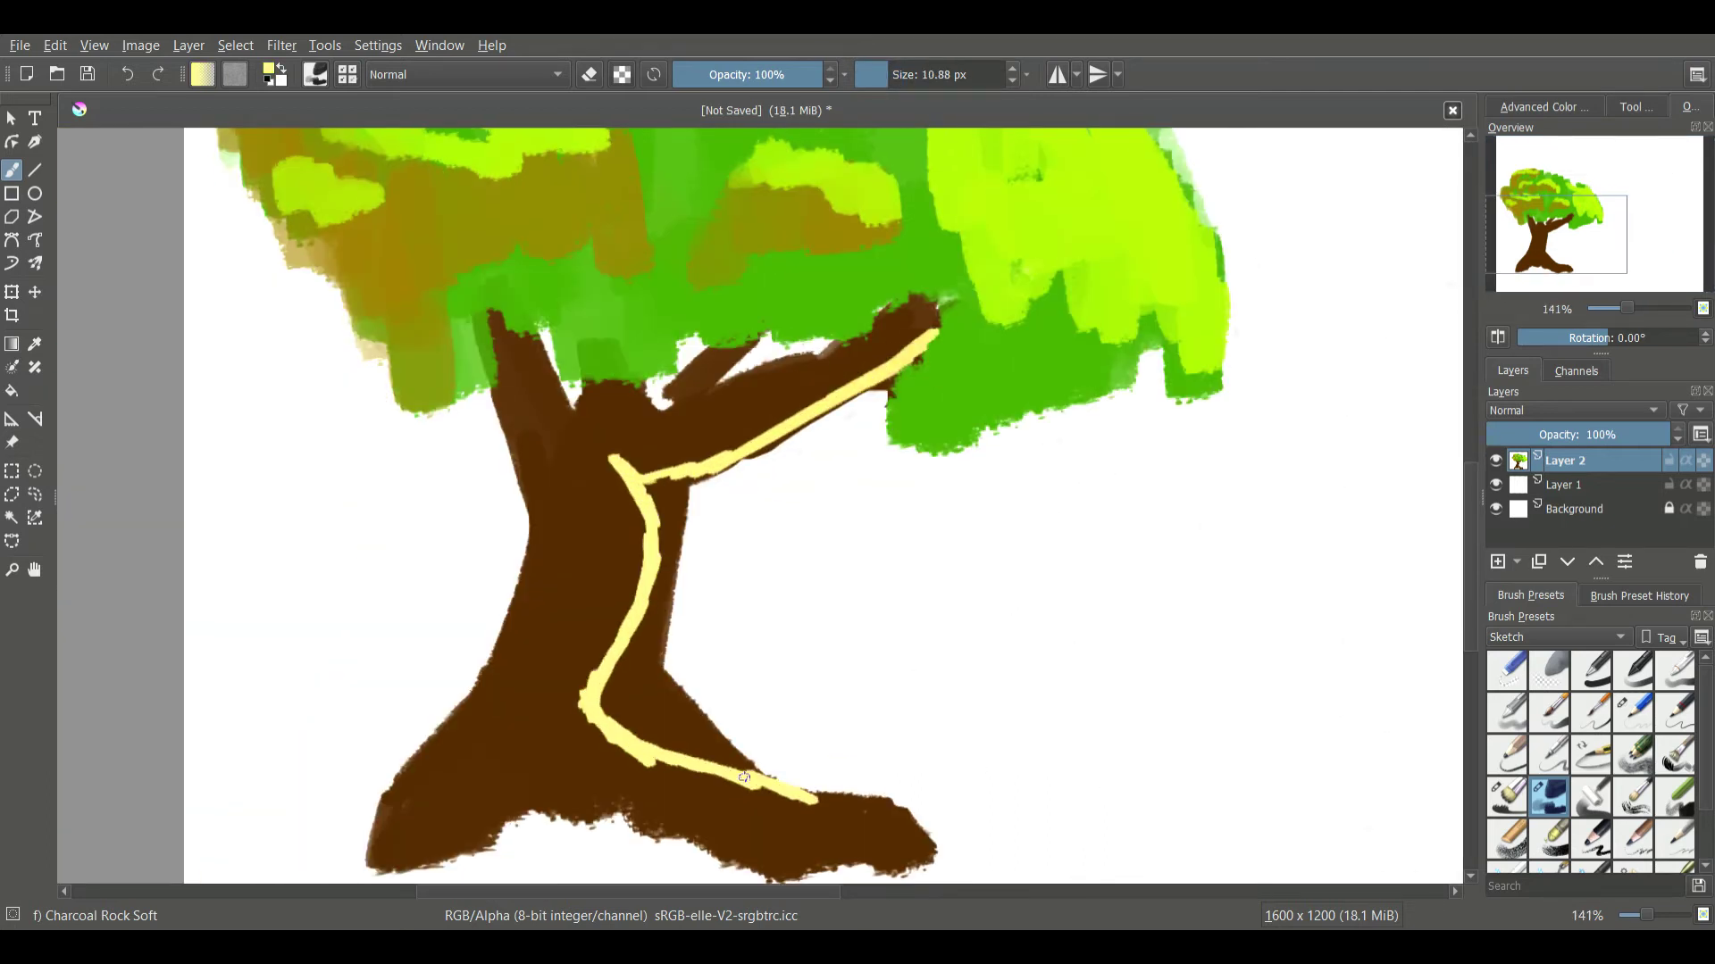
pyautogui.moveTo(858, 796)
pyautogui.mouseDown()
pyautogui.moveTo(704, 737)
pyautogui.moveTo(656, 650)
pyautogui.moveTo(709, 476)
pyautogui.moveTo(666, 559)
pyautogui.moveTo(631, 711)
pyautogui.moveTo(674, 720)
pyautogui.mouseUp()
pyautogui.click(888, 78)
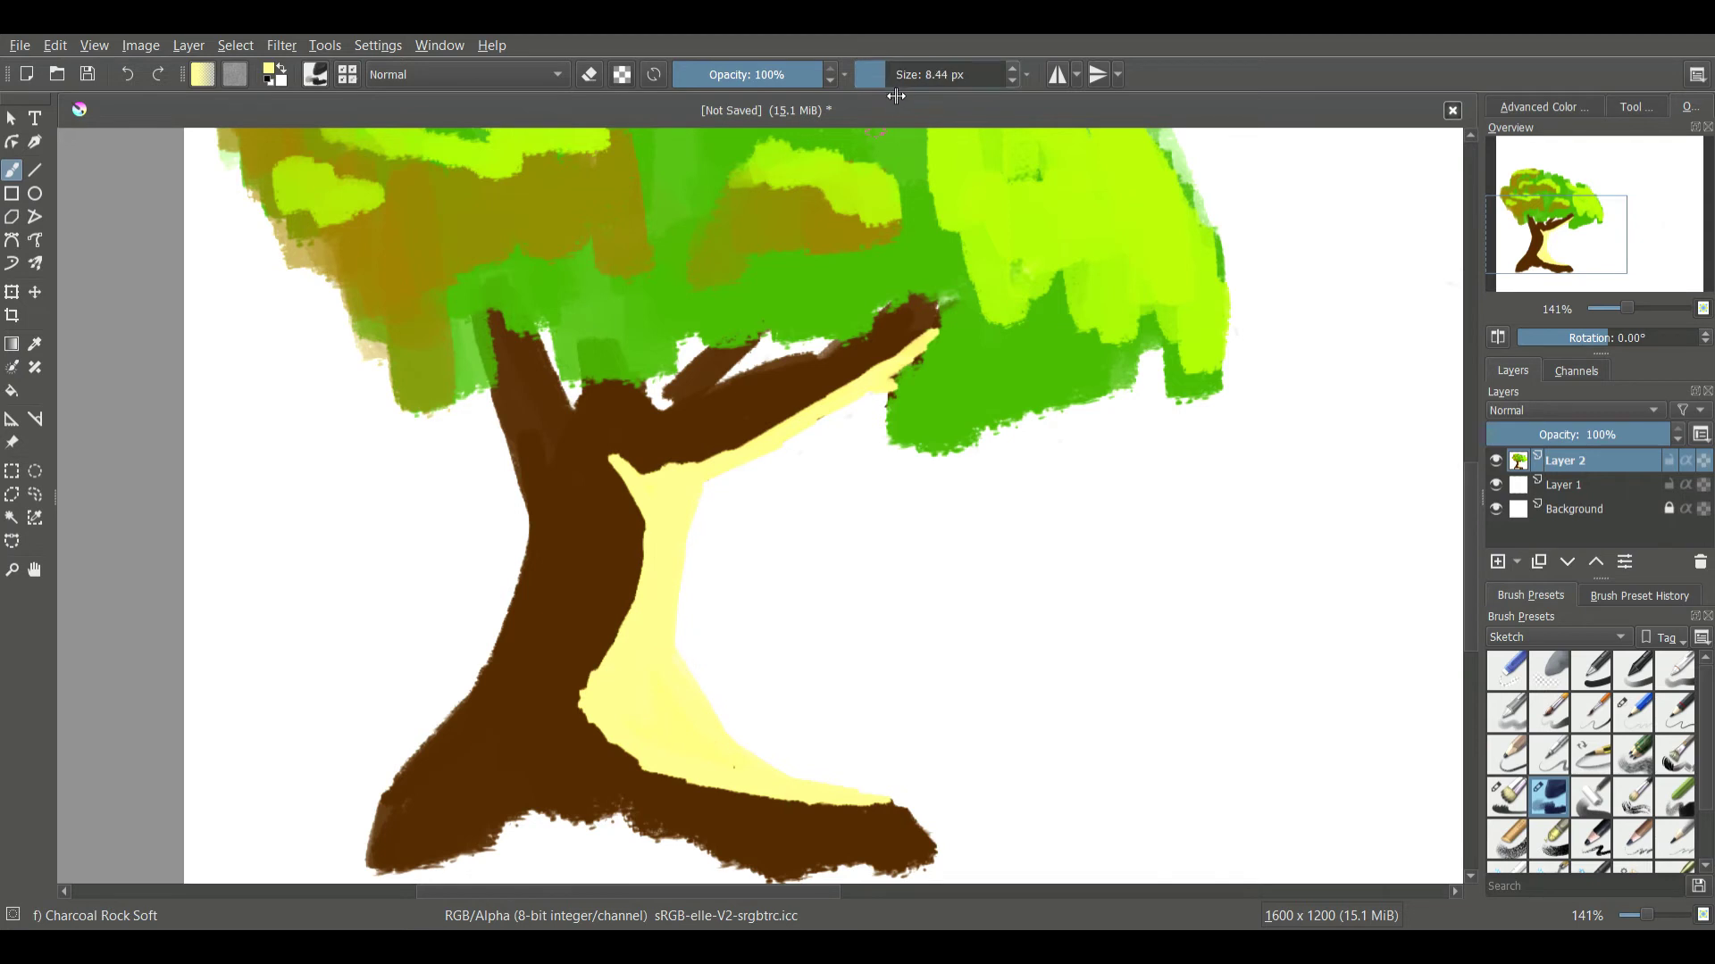